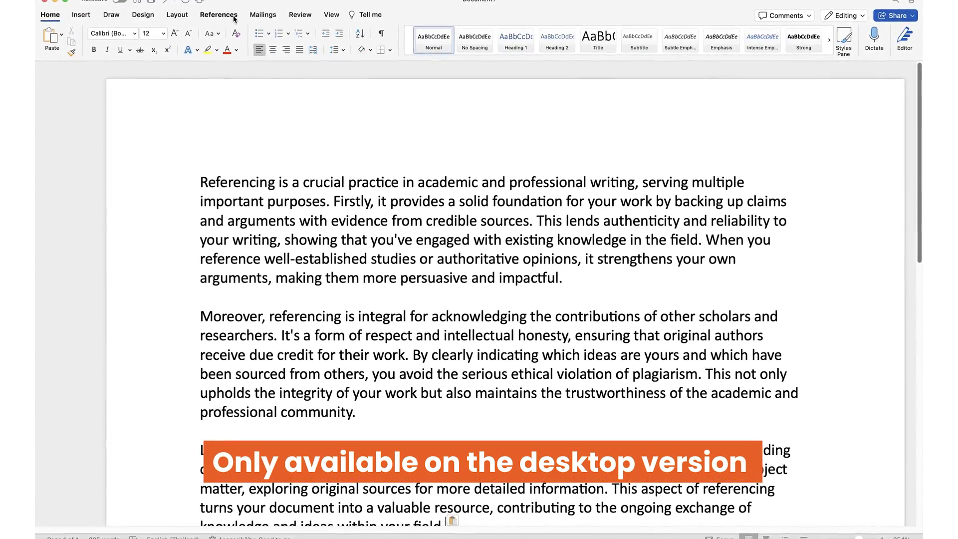
# Step: Switch to the References tab to reach Word's citation tools
pyautogui.click(231, 19)
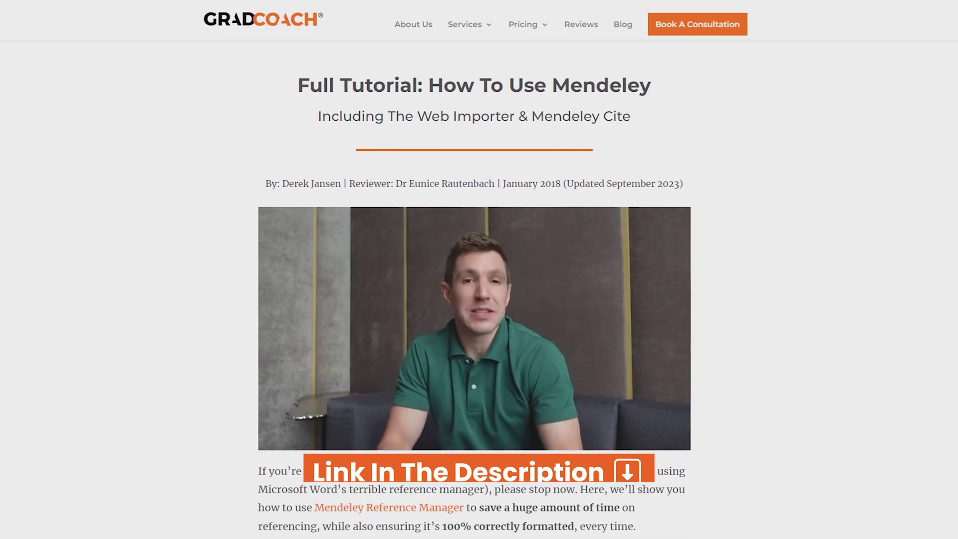
# Step: Scroll the Grad Coach Mendeley article down to its intro and 'What We'll Cover' list
pyautogui.scroll(-3, 479, 269)
pyautogui.scroll(-2, 479, 269)
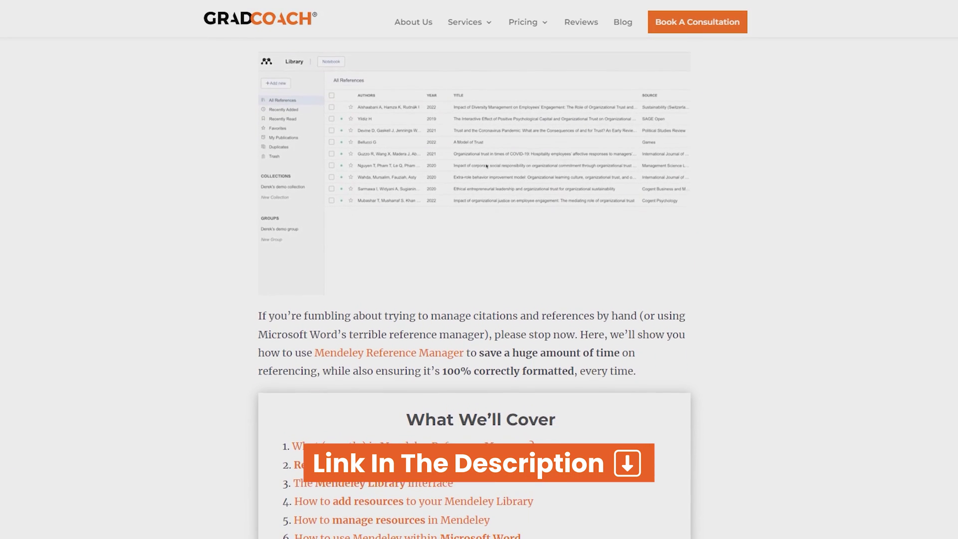
pyautogui.scroll(-2, 479, 269)
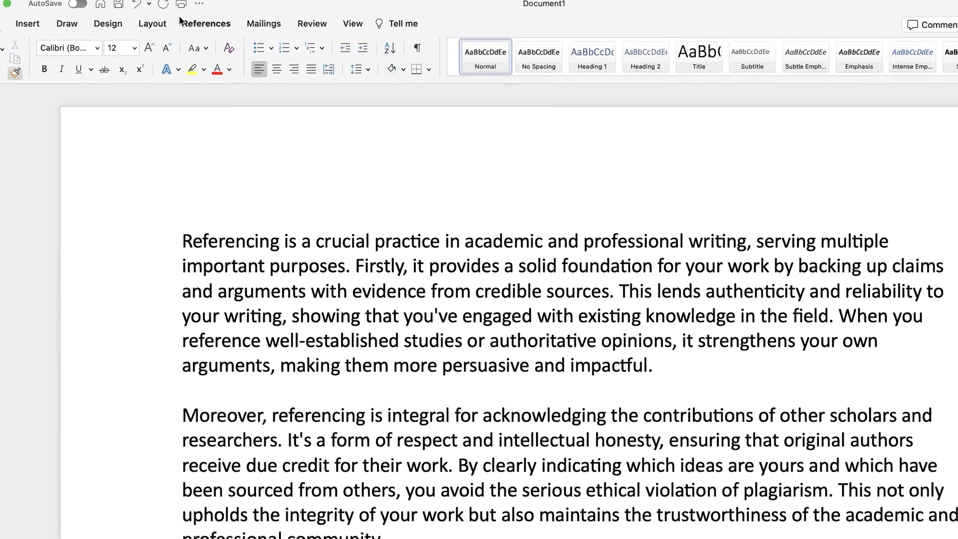
# Step: Keep the APA style and start a new source citation after 'important purposes'
pyautogui.click(191, 27)
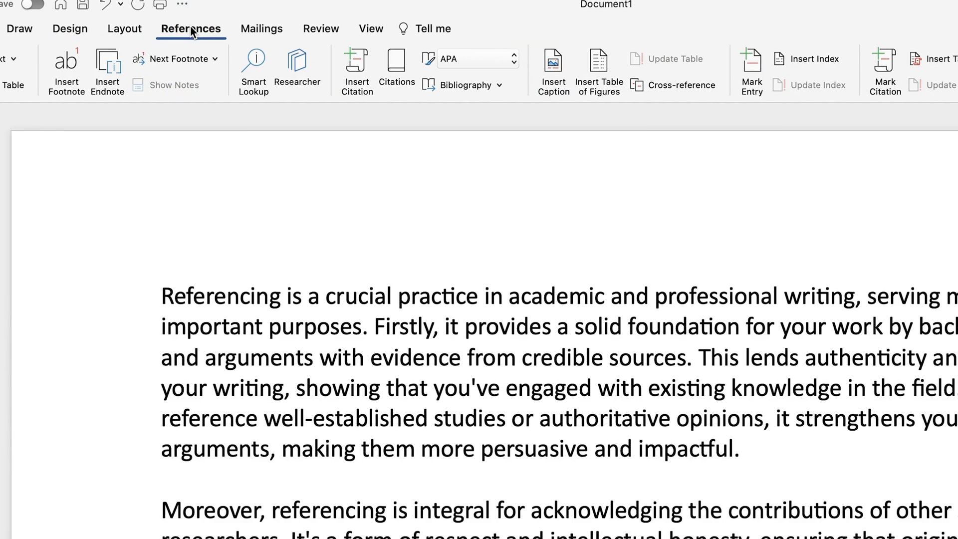
pyautogui.click(494, 64)
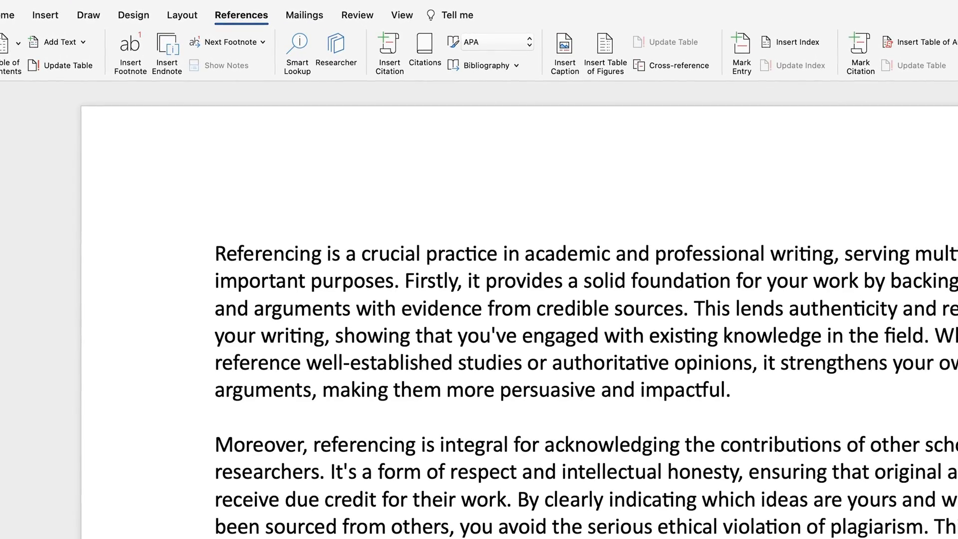
pyautogui.click(393, 286)
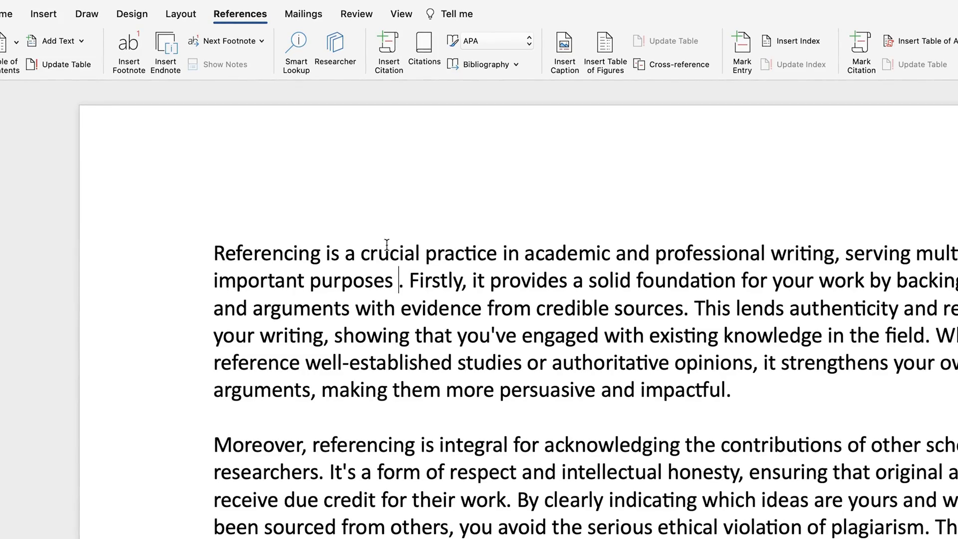
pyautogui.click(388, 62)
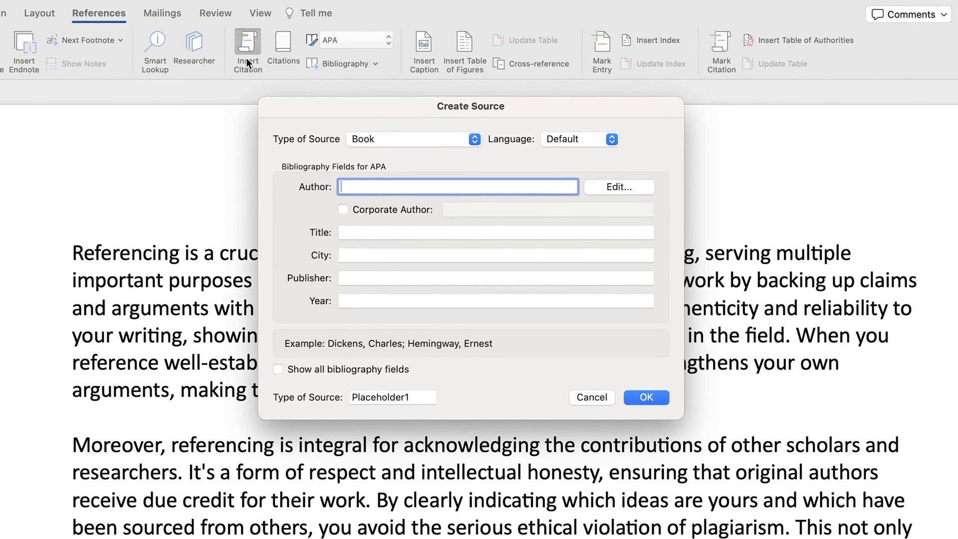
# Step: Enter the 2007 British Journal of Educational Technology article as a journal source and insert its citation
pyautogui.click(374, 141)
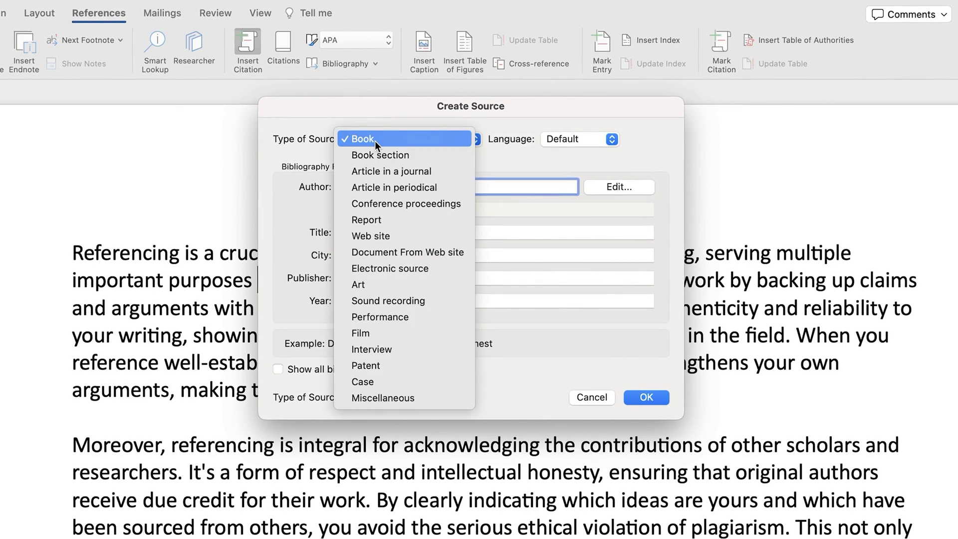
pyautogui.click(374, 172)
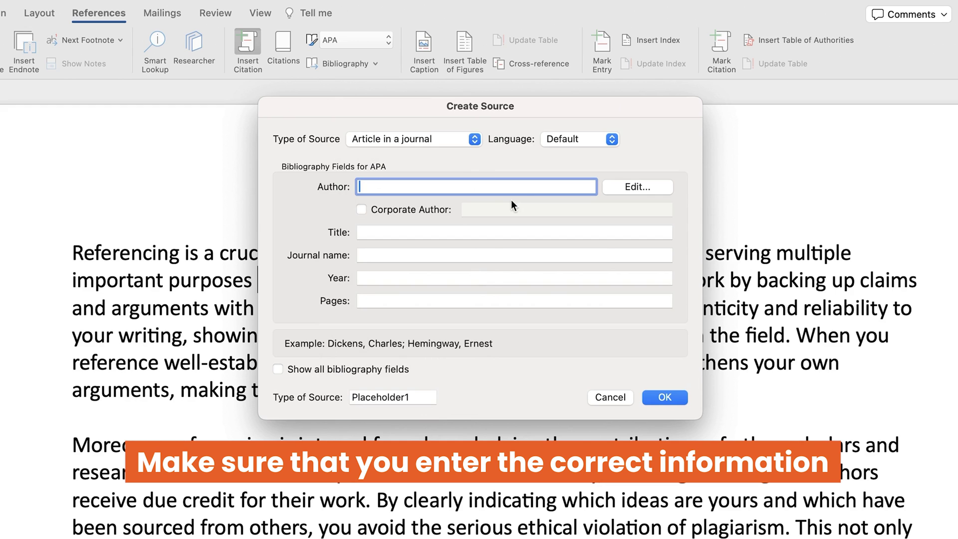
pyautogui.click(566, 138)
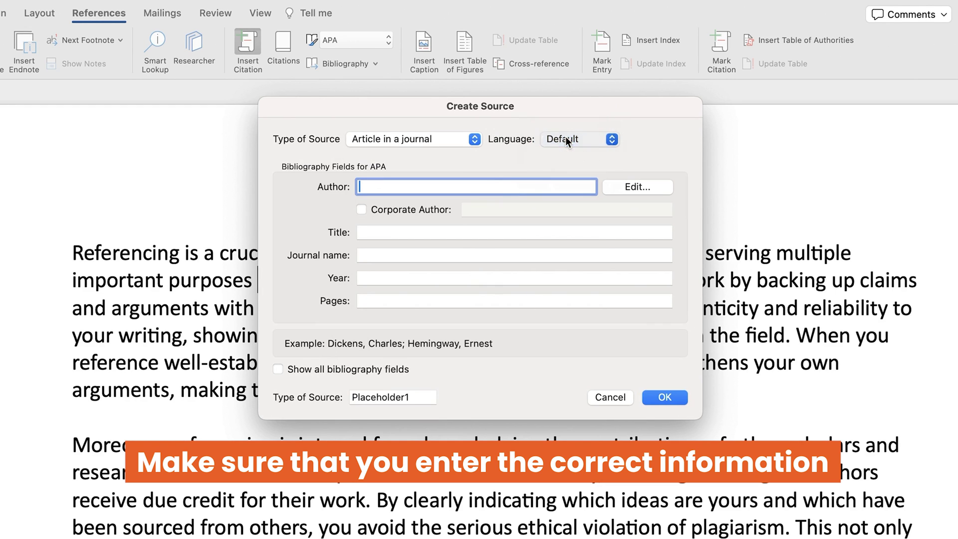
pyautogui.click(398, 232)
pyautogui.click(392, 254)
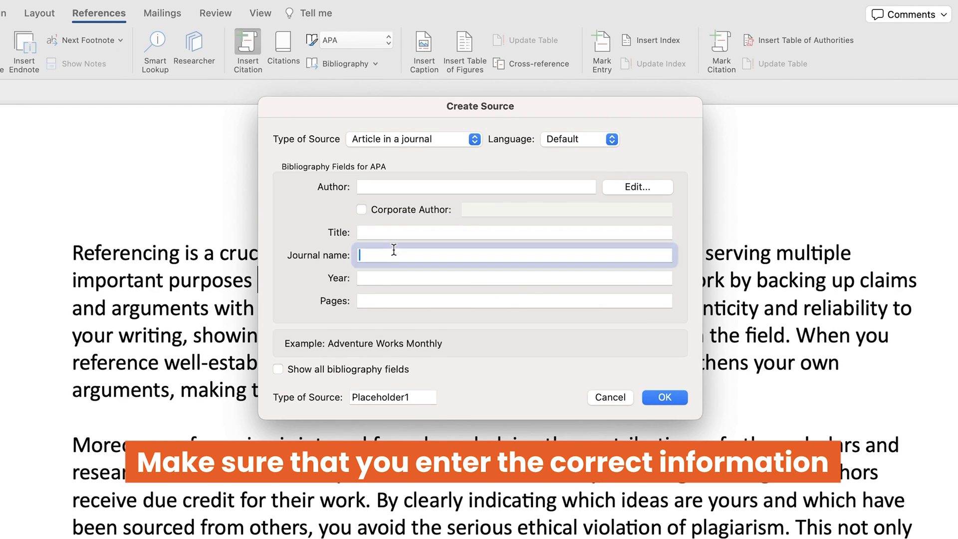
pyautogui.click(389, 278)
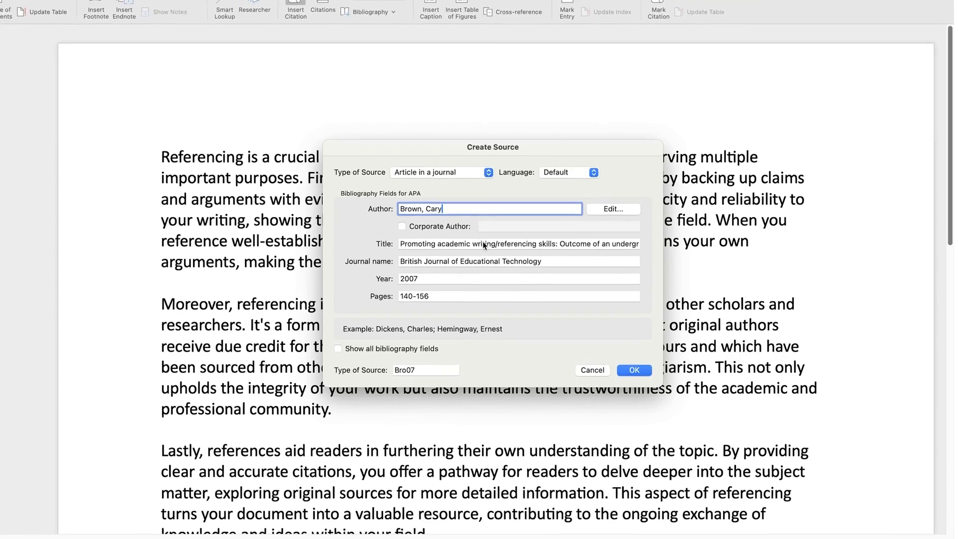
pyautogui.click(487, 261)
pyautogui.click(492, 277)
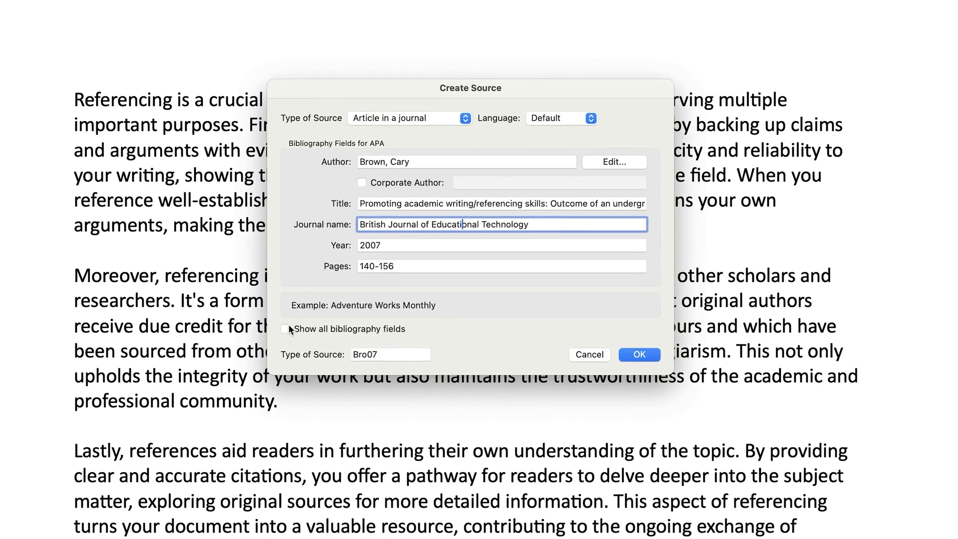
pyautogui.click(304, 339)
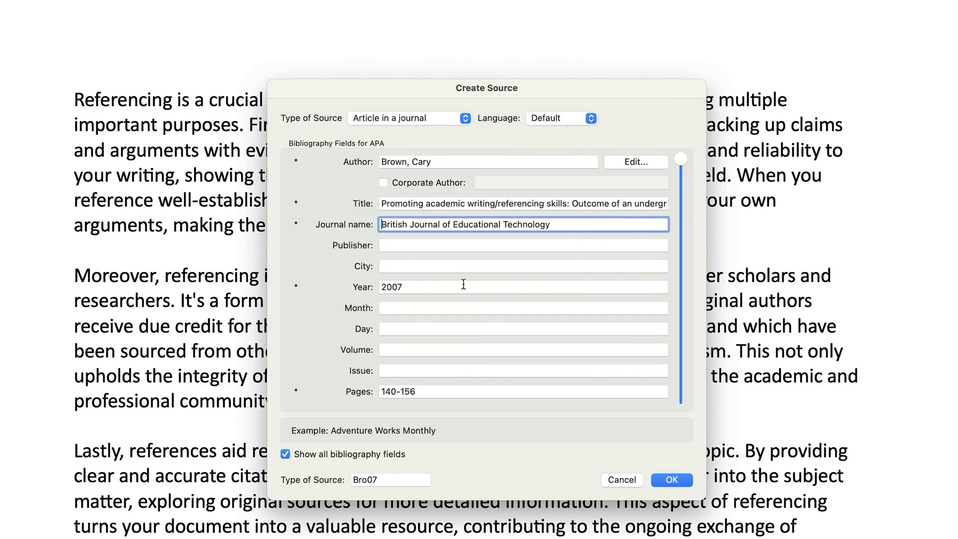
pyautogui.click(285, 454)
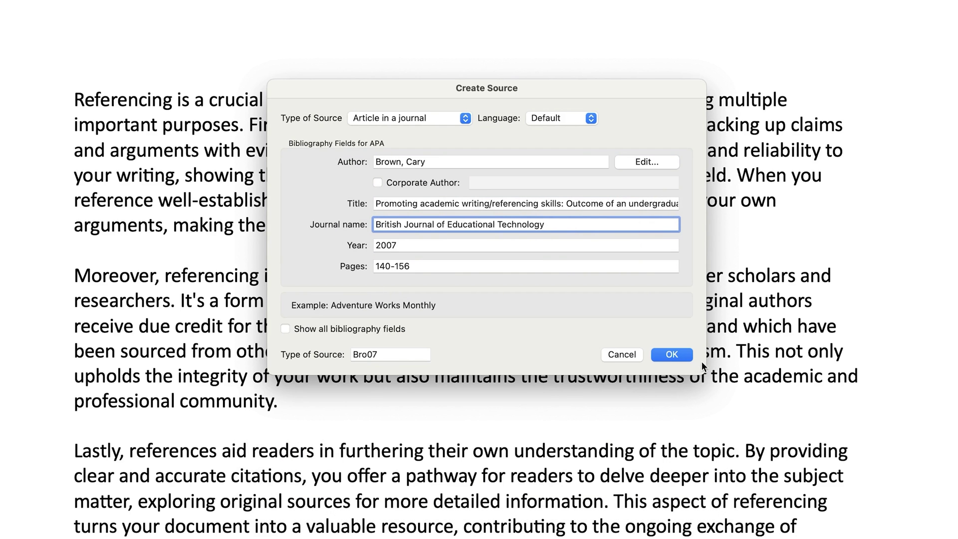
pyautogui.click(672, 355)
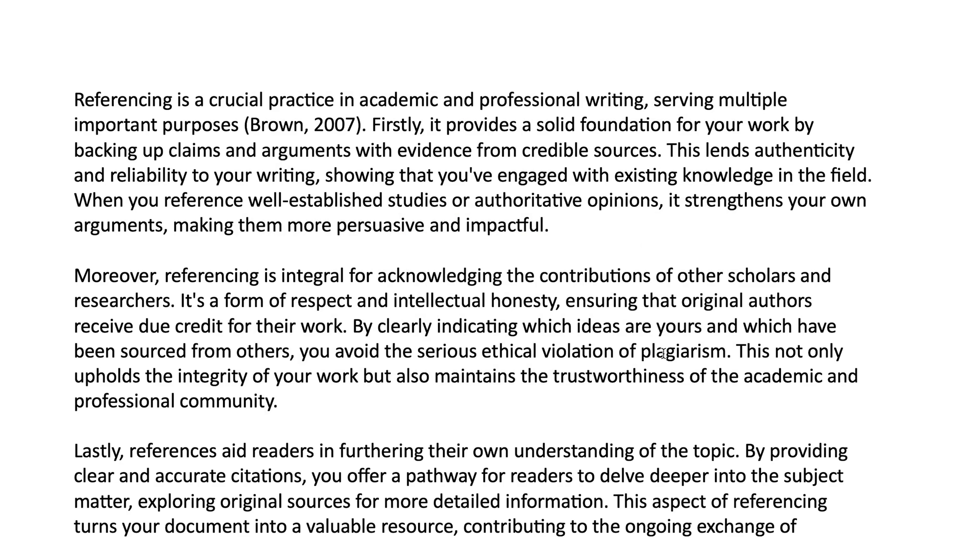
pyautogui.moveTo(183, 124); pyautogui.dragTo(327, 131)
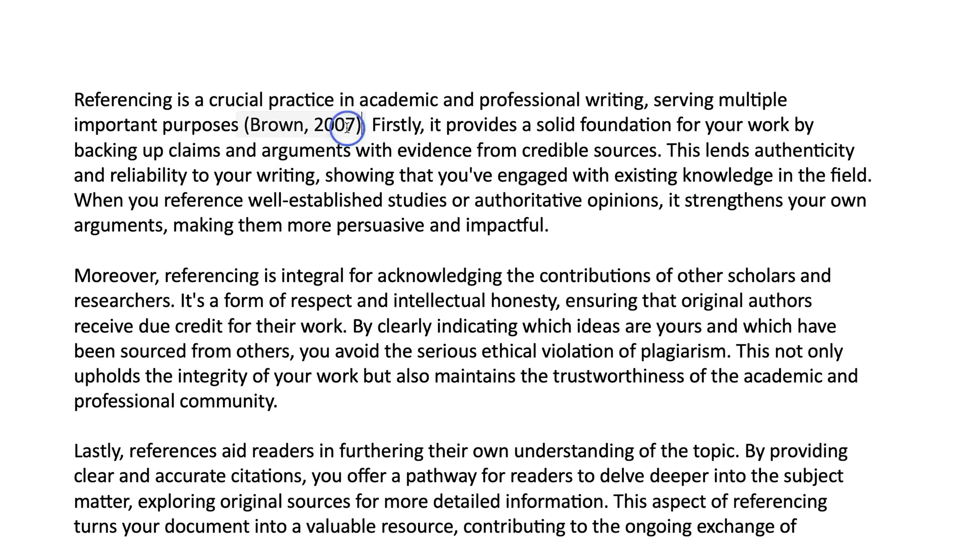
pyautogui.write('.')
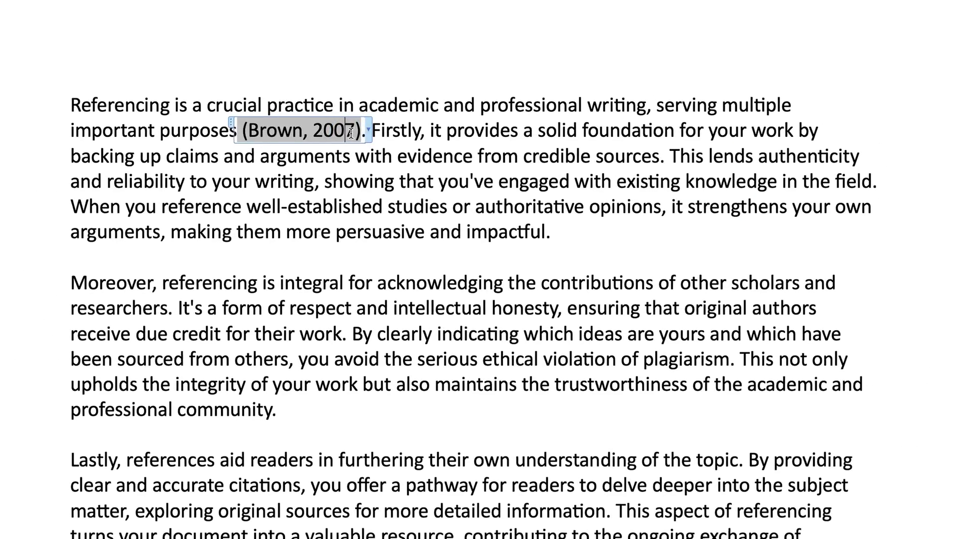
pyautogui.rightClick(372, 131)
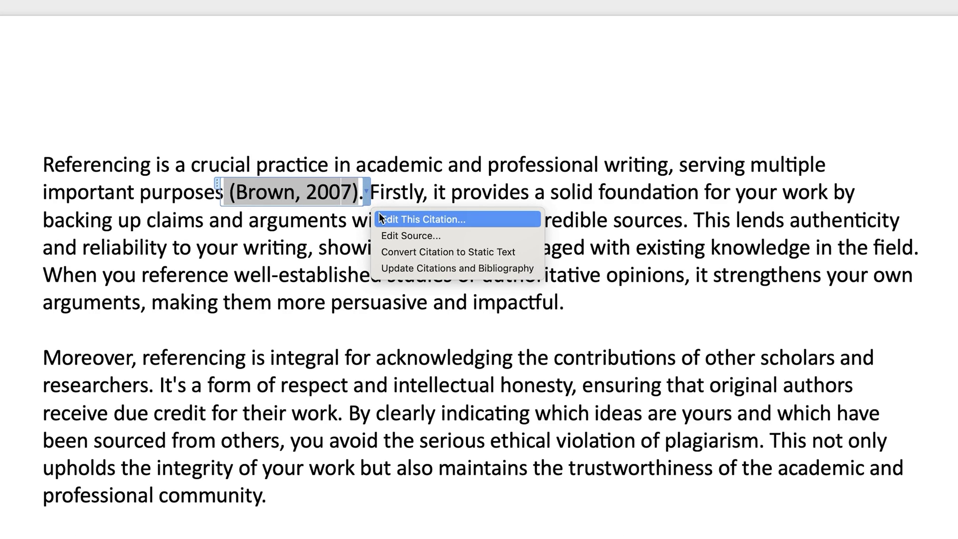
pyautogui.click(381, 216)
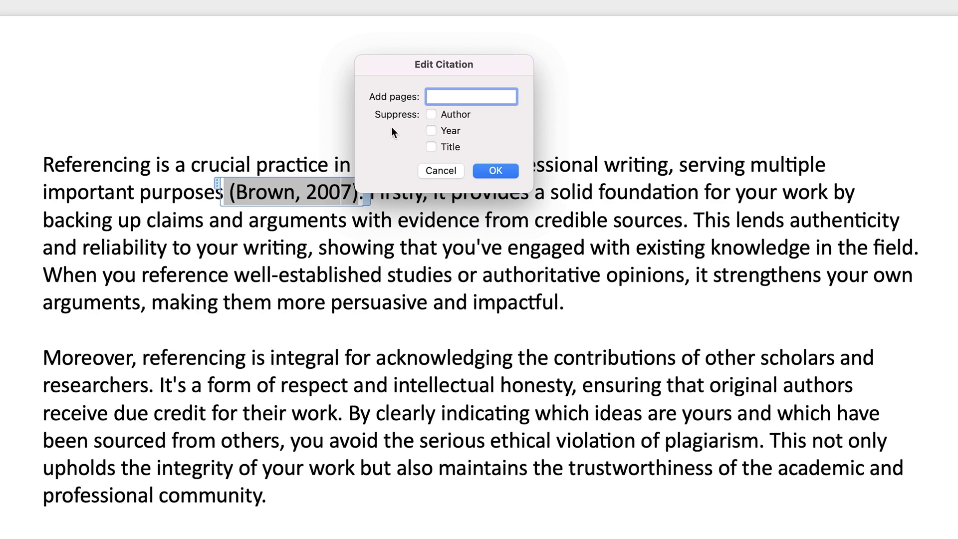
pyautogui.click(431, 115)
pyautogui.click(431, 131)
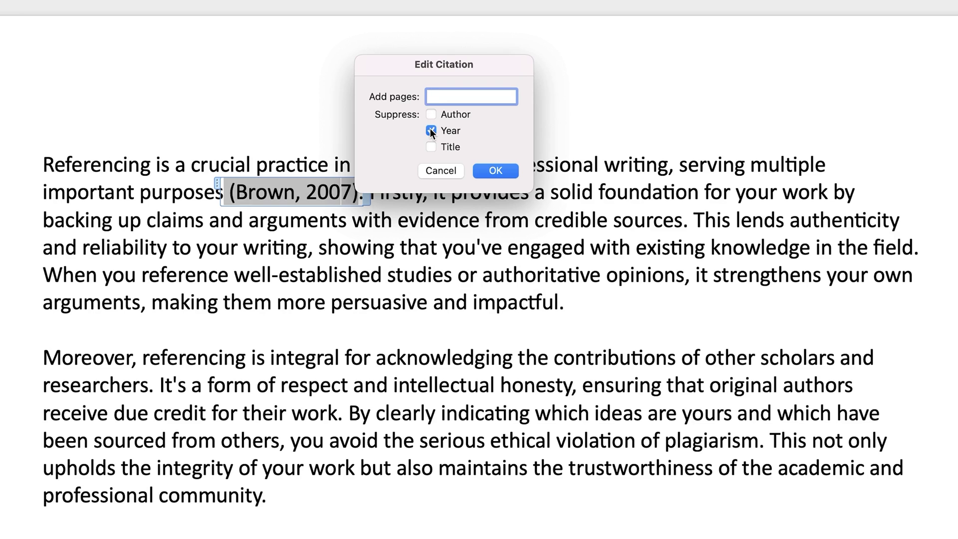
pyautogui.click(434, 170)
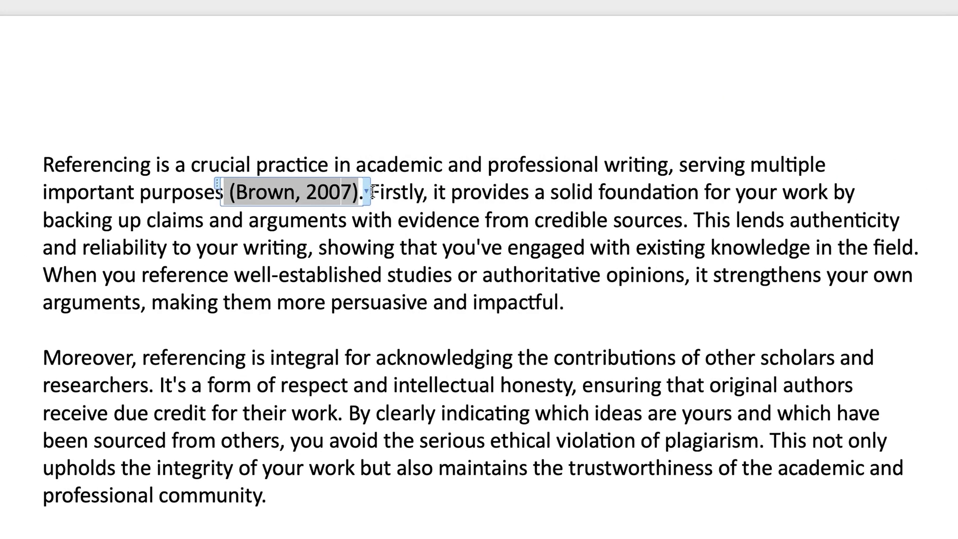
pyautogui.rightClick(369, 194)
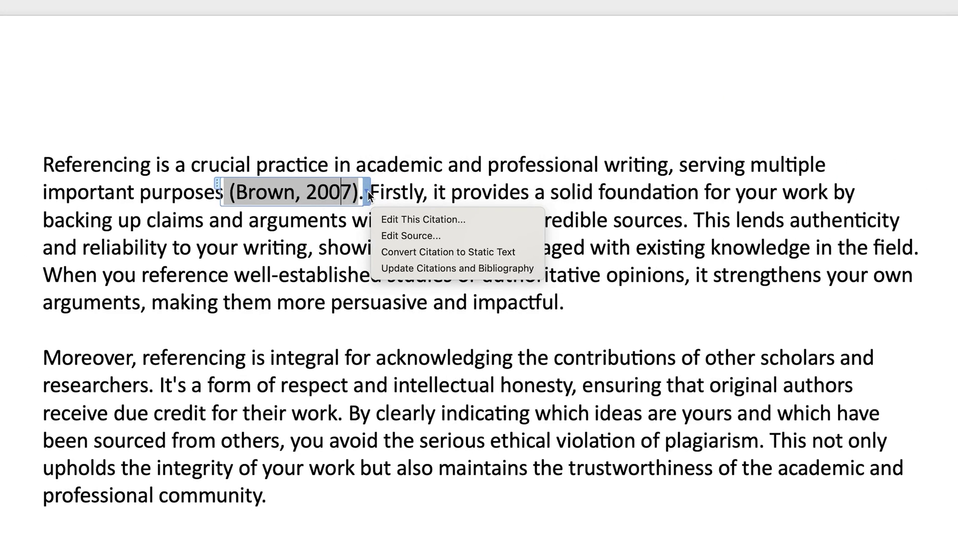
pyautogui.click(383, 234)
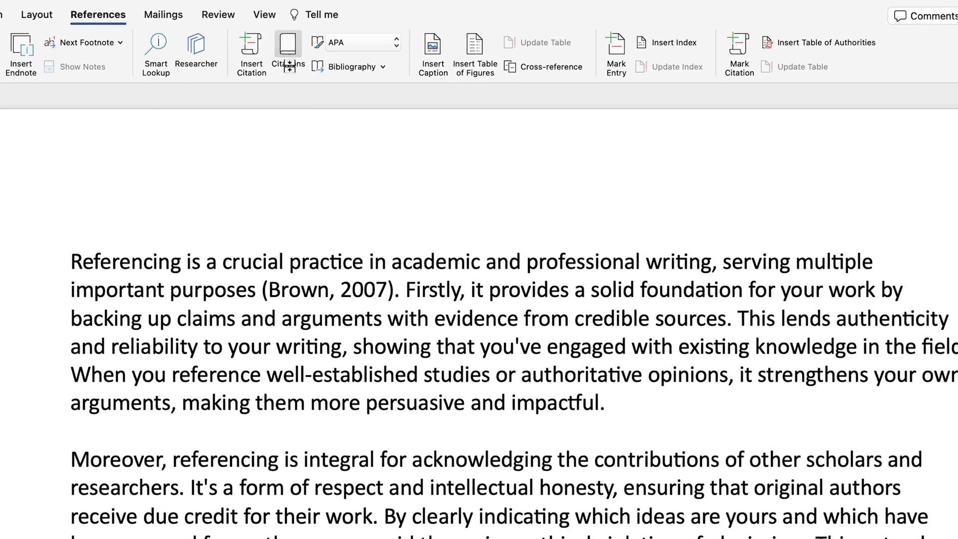
# Step: Insert the Brown 2007 citation after 'professional community' from the Citations pane
pyautogui.click(351, 50)
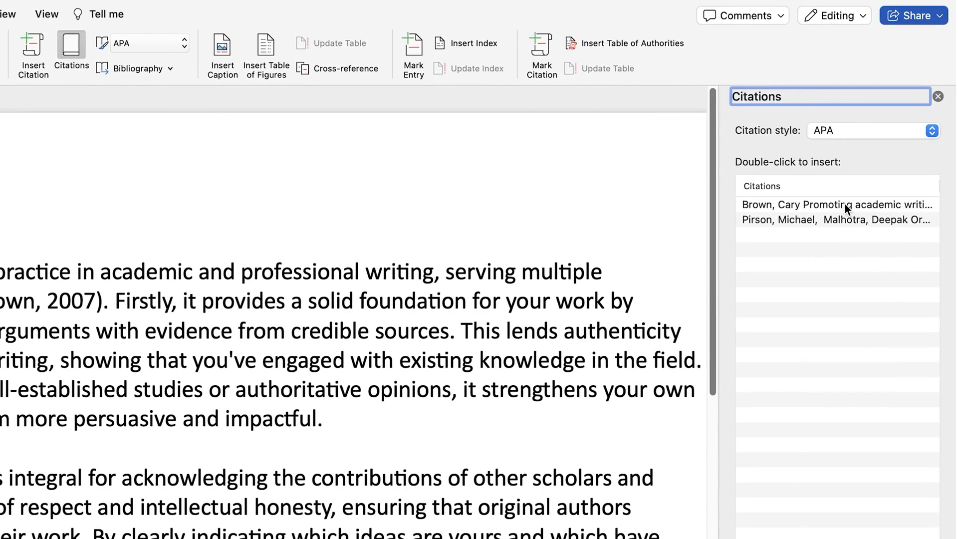
pyautogui.click(845, 204)
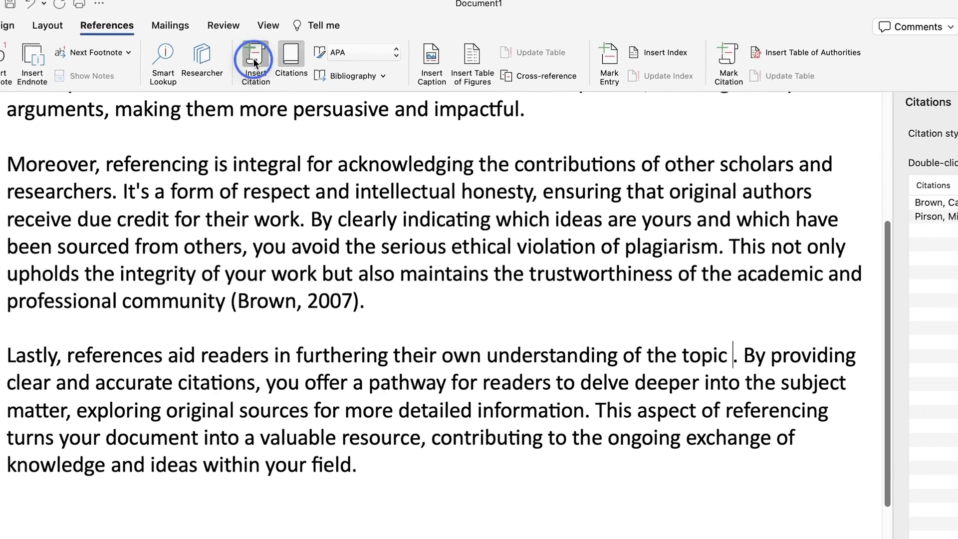
# Step: Insert a Placeholder1 citation after 'topic' and open its Edit Source details
pyautogui.click(292, 65)
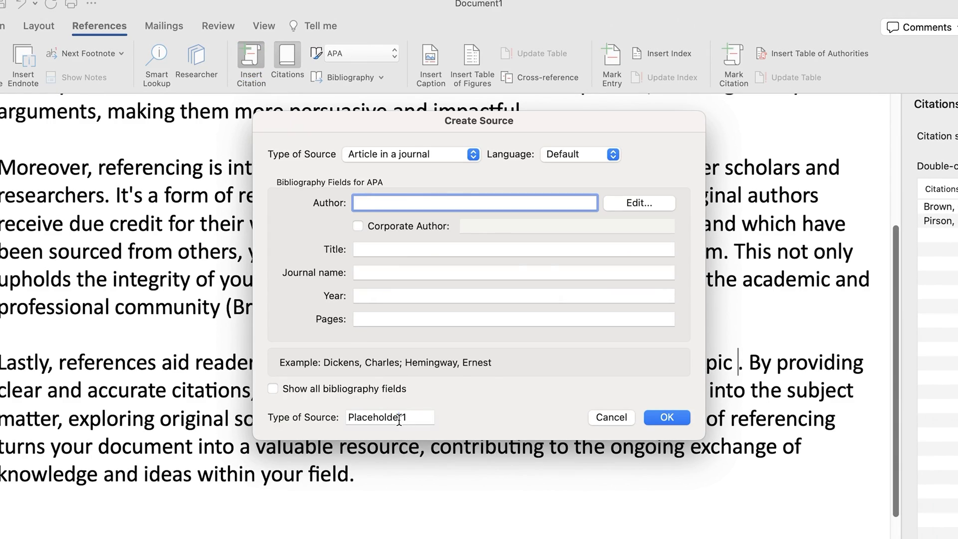
pyautogui.click(651, 419)
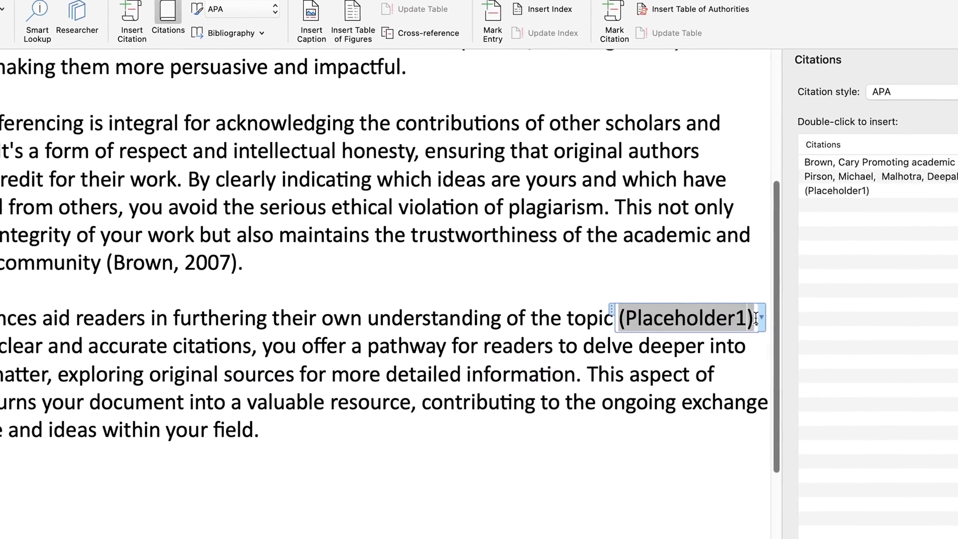
pyautogui.click(880, 363)
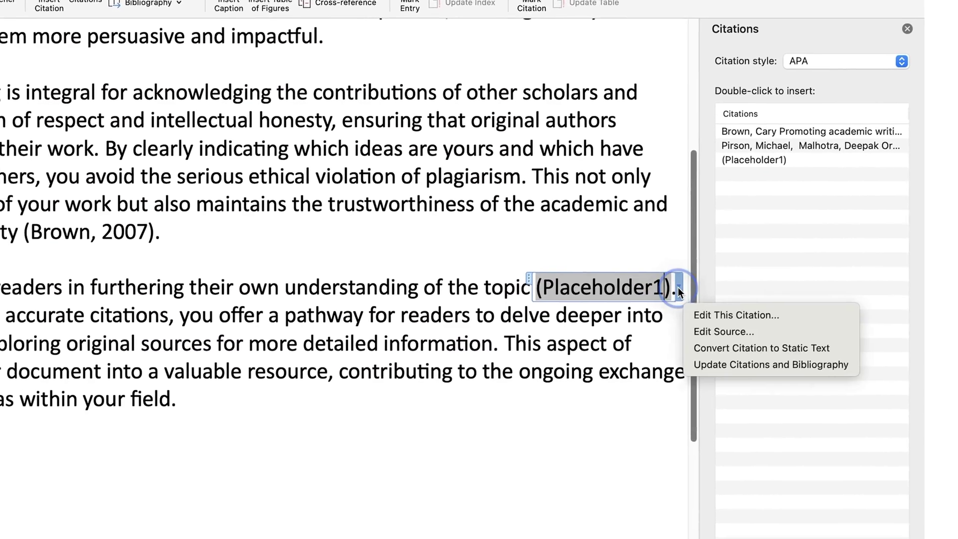
pyautogui.click(678, 320)
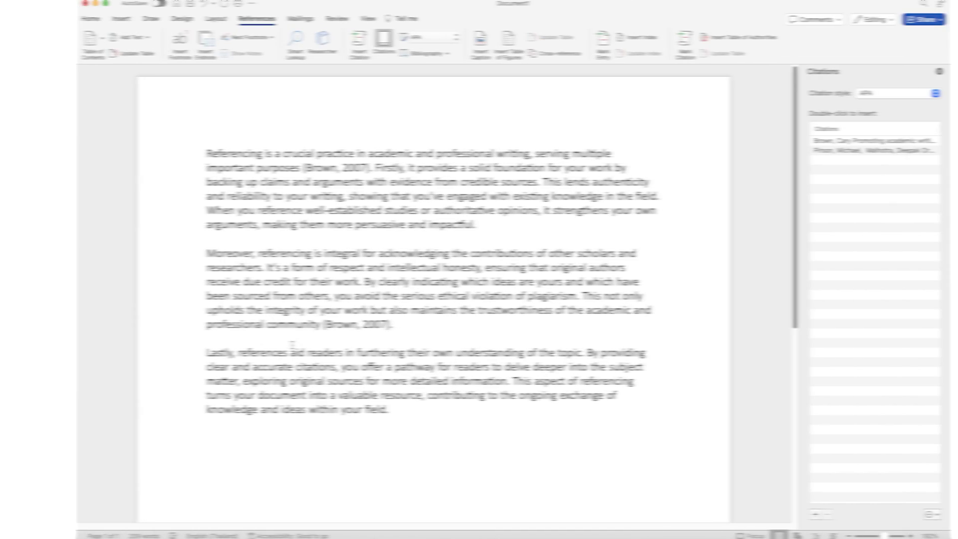
# Step: Add a page break after the essay and insert the built-in Bibliography on page 2
pyautogui.scroll(-5, 321, 402)
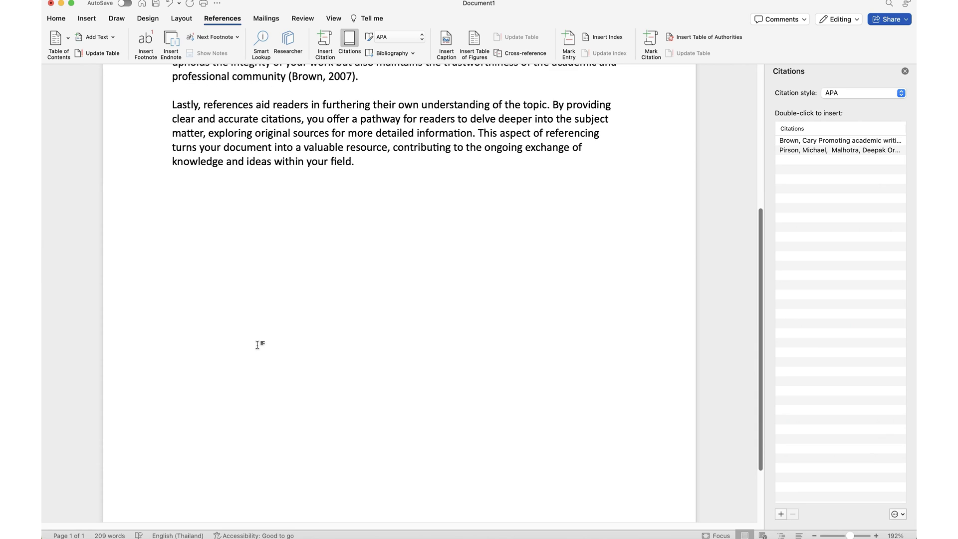
pyautogui.press('super+Return')
pyautogui.scroll(-5, 257, 346)
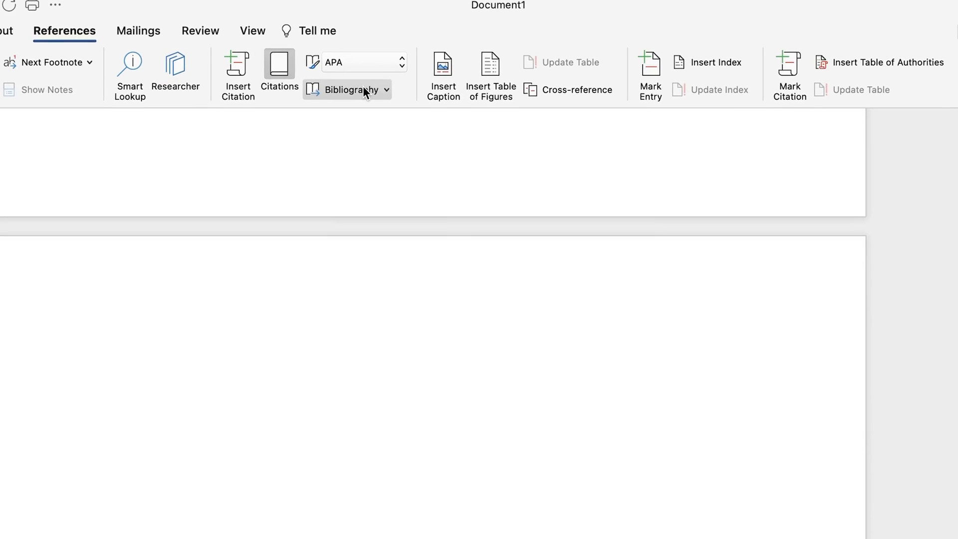
pyautogui.click(398, 52)
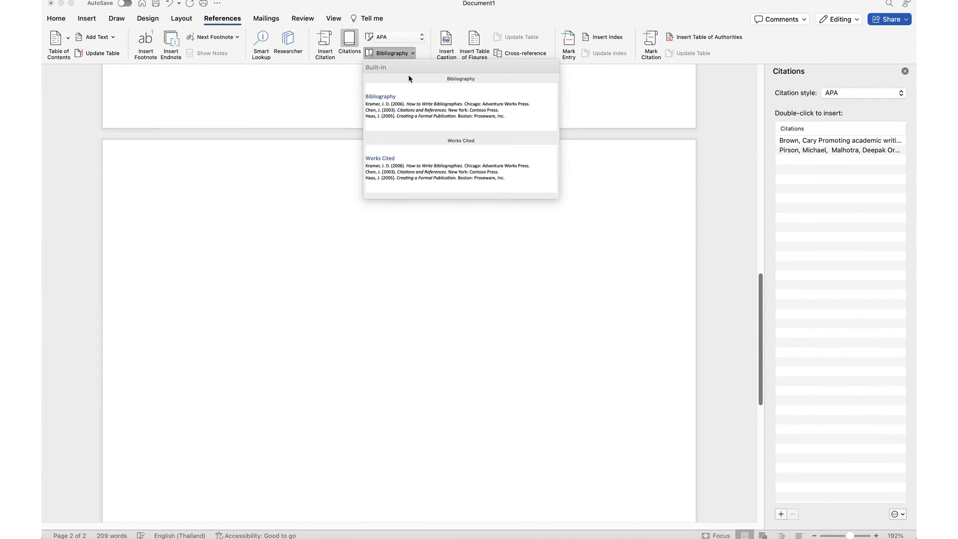
pyautogui.click(427, 123)
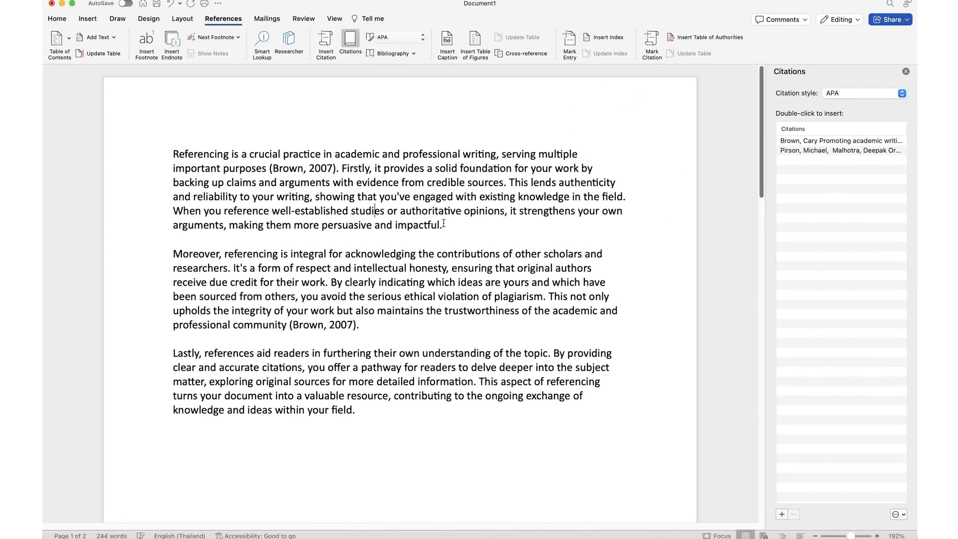
# Step: Copy the Gravett source from the master list into the document's sources via Citation Source Manager
pyautogui.click(437, 226)
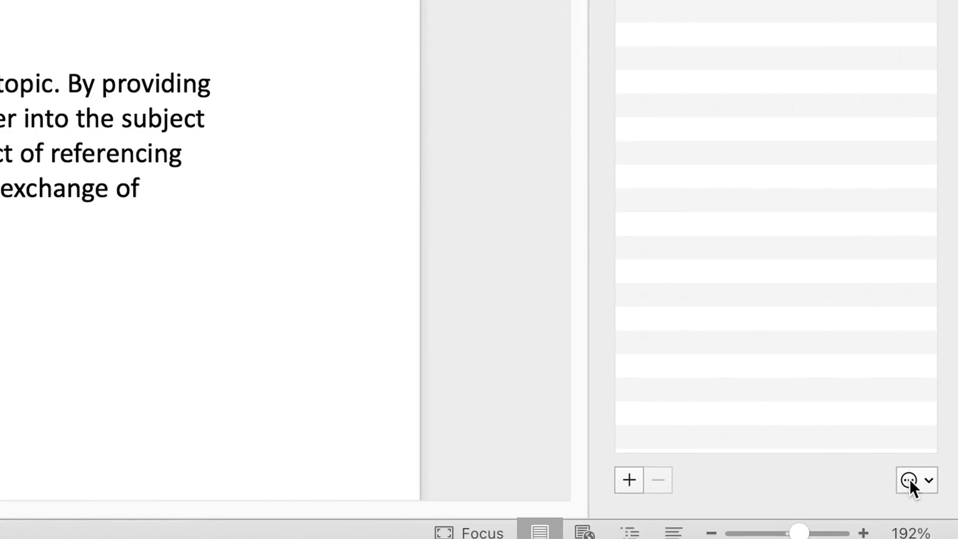
pyautogui.click(909, 479)
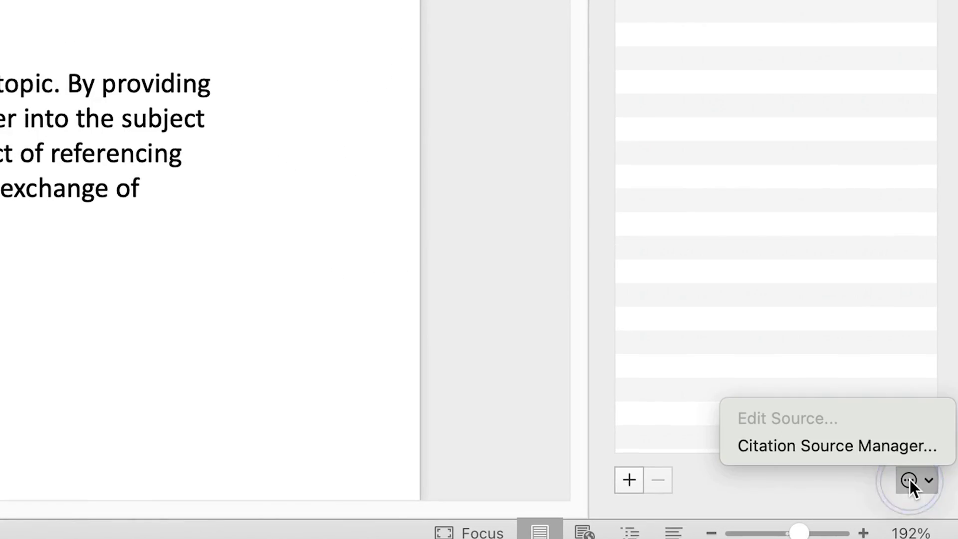
pyautogui.click(858, 446)
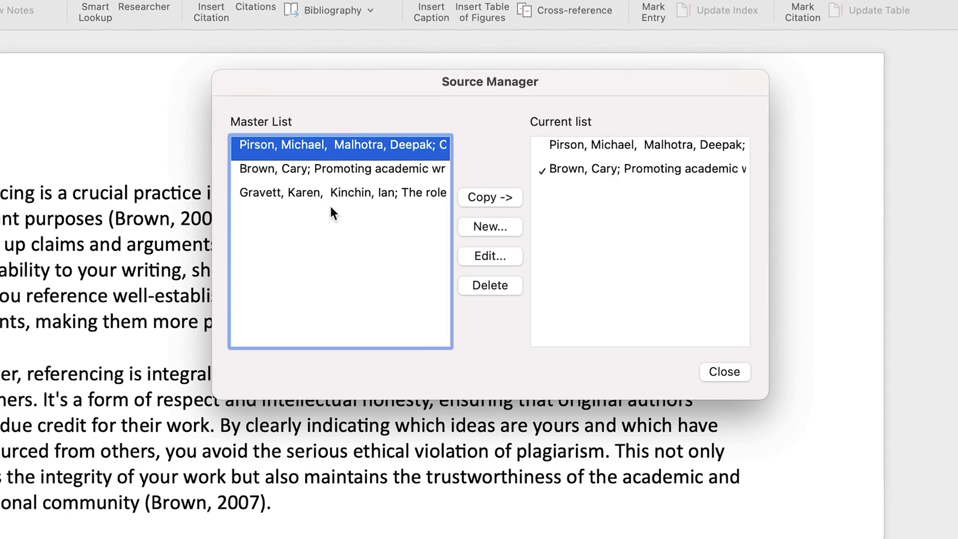
pyautogui.click(328, 195)
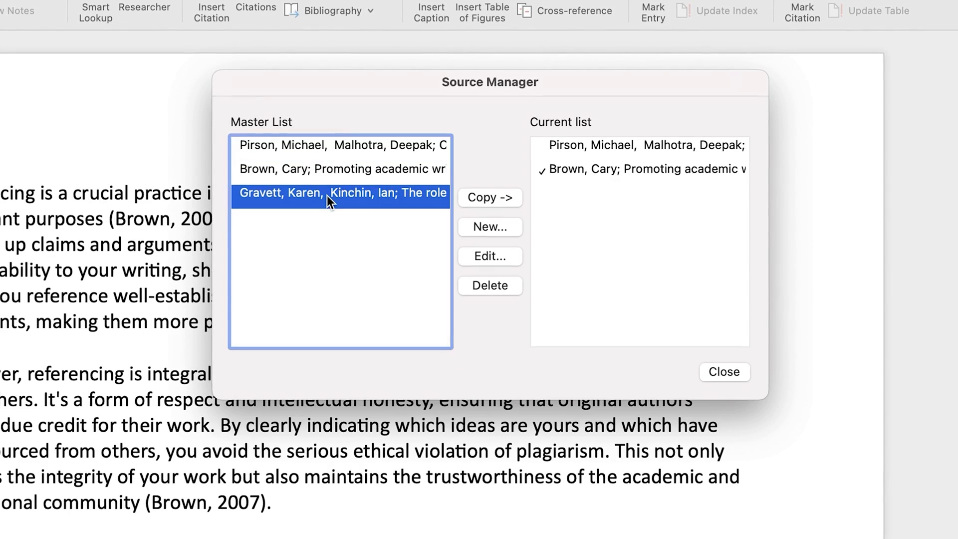
pyautogui.click(478, 195)
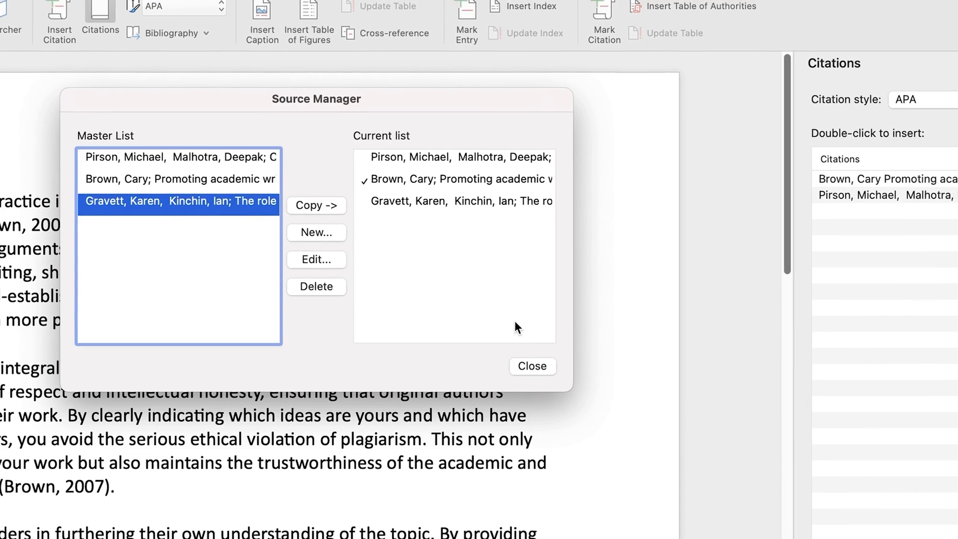
pyautogui.click(621, 369)
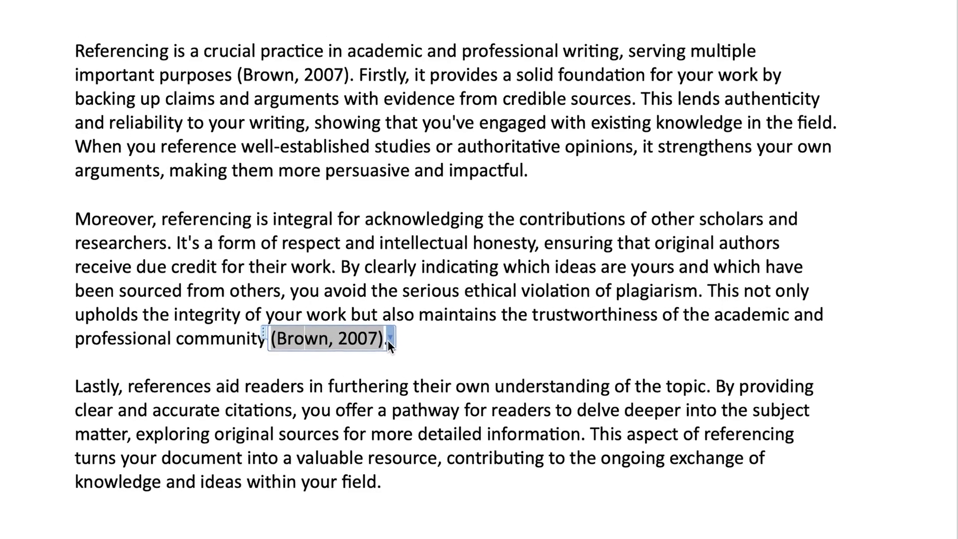
# Step: Update citations and bibliography from the second-paragraph citation's dropdown menu
pyautogui.click(359, 326)
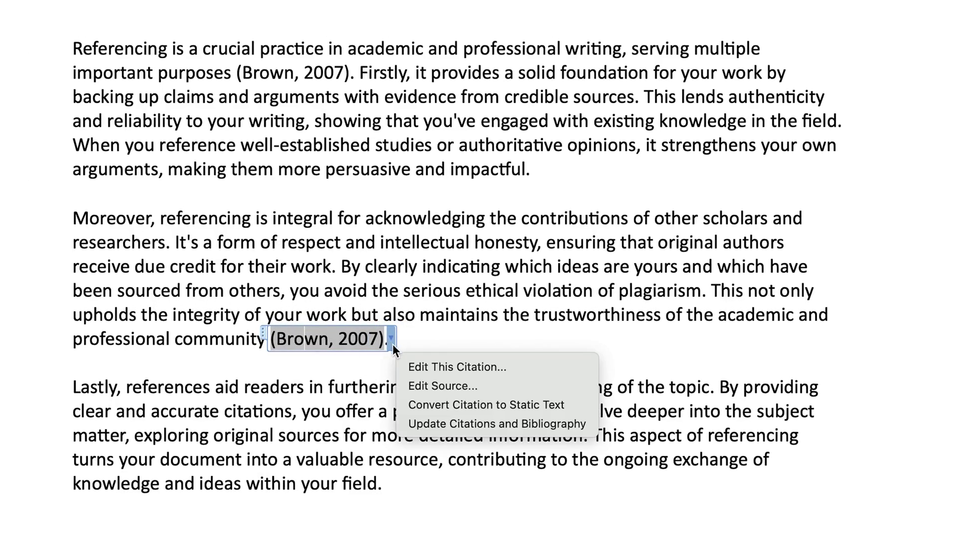
pyautogui.click(413, 423)
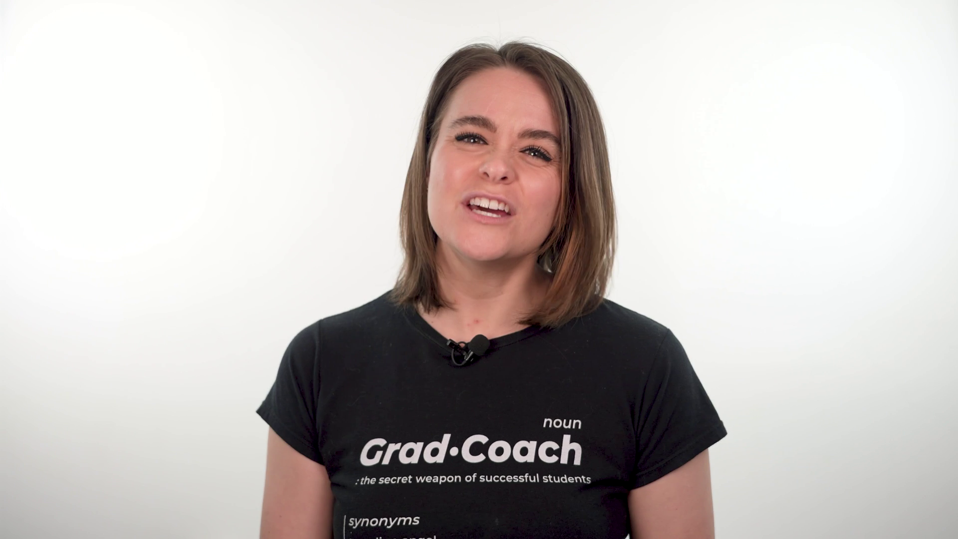